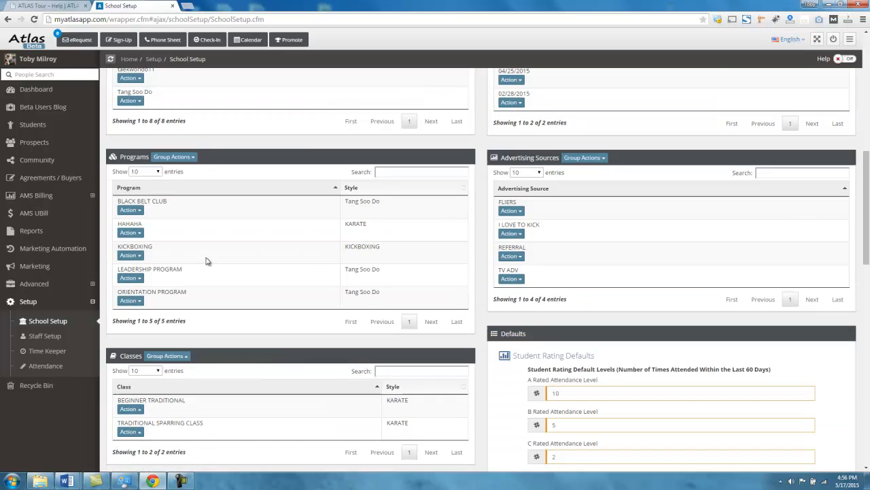
{"action": "scroll", "coordinate": [129, 169], "scroll_direction": "down", "scroll_amount": 4}
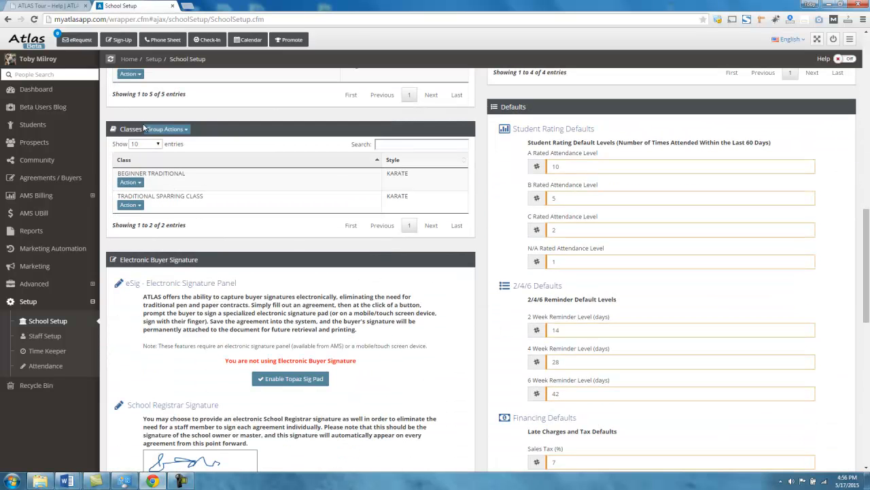
{"action": "left_click", "coordinate": [178, 129]}
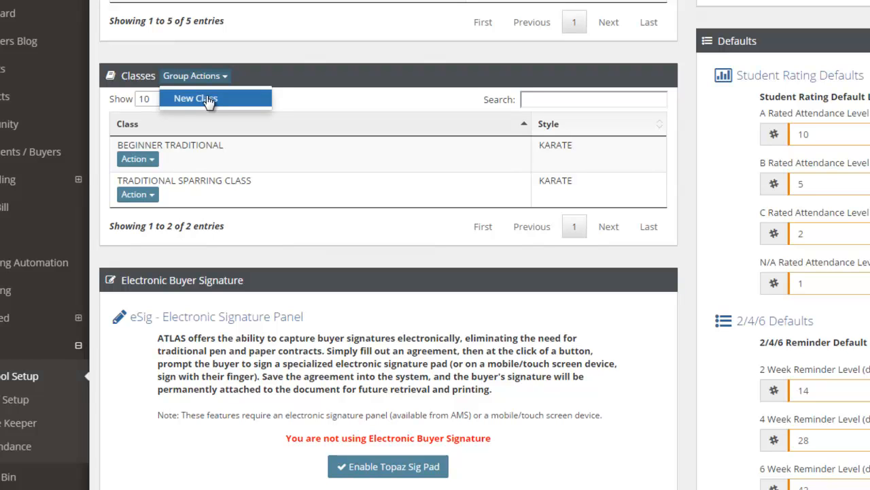
{"action": "left_click", "coordinate": [287, 52]}
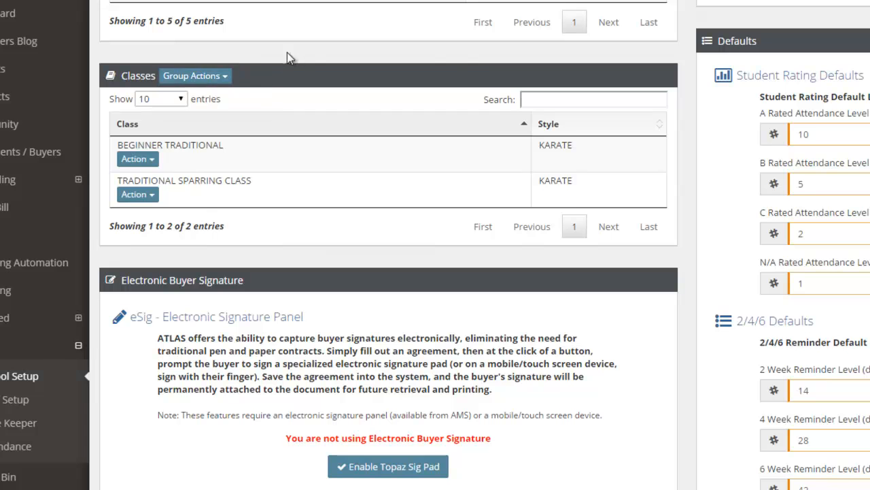
{"action": "scroll", "coordinate": [305, 114], "scroll_direction": "up", "scroll_amount": 1}
{"action": "scroll", "coordinate": [299, 112], "scroll_direction": "up", "scroll_amount": 5}
{"action": "scroll", "coordinate": [207, 116], "scroll_direction": "down", "scroll_amount": 7}
{"action": "scroll", "coordinate": [194, 146], "scroll_direction": "up", "scroll_amount": 1}
Create a new class named "Beginner - White Belt" and set its style to Tang Soo Do
{"action": "left_click", "coordinate": [213, 78]}
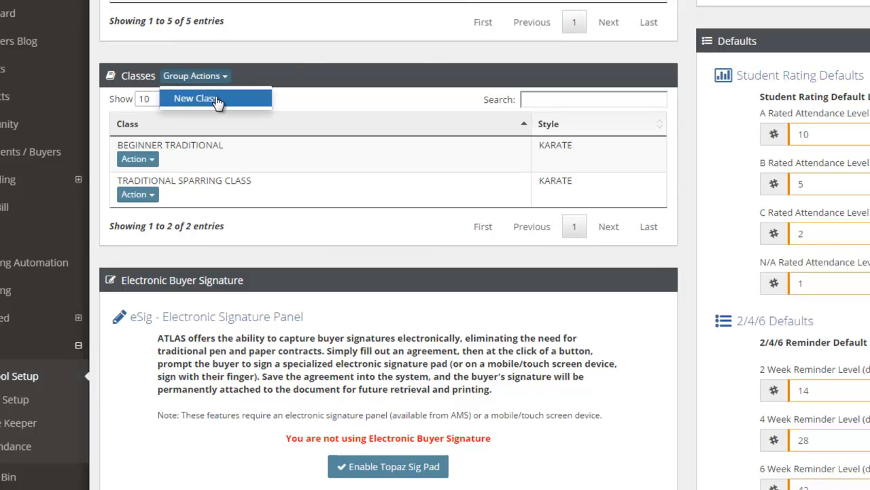
{"action": "left_click", "coordinate": [216, 99]}
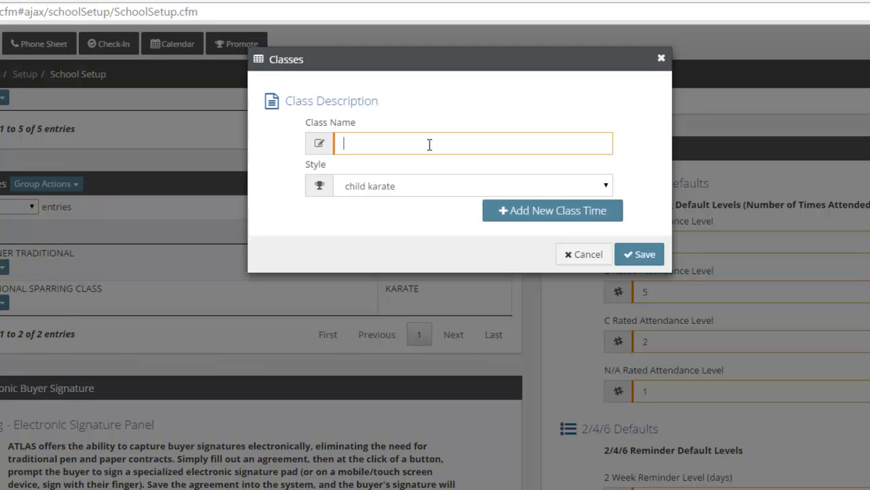
{"action": "type", "text": "White B"}
{"action": "key", "text": "BackSpace"}
{"action": "key", "text": "BackSpace"}
{"action": "key", "text": "BackSpace"}
{"action": "key", "text": "BackSpace"}
{"action": "key", "text": "BackSpace"}
{"action": "key", "text": "BackSpace"}
{"action": "key", "text": "BackSpace"}
{"action": "type", "text": "Begininer - Whit"}
{"action": "key", "text": "BackSpace"}
{"action": "key", "text": "BackSpace"}
{"action": "type", "text": "ote"}
{"action": "key", "text": "BackSpace"}
{"action": "key", "text": "BackSpace"}
{"action": "key", "text": "BackSpace"}
{"action": "type", "text": "ite Belt"}
{"action": "left_click", "coordinate": [380, 188]}
{"action": "left_click", "coordinate": [385, 293]}
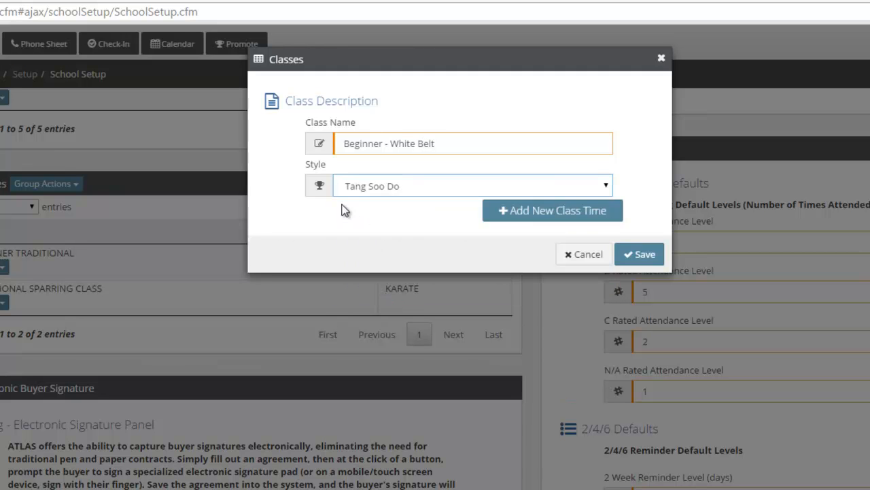
Add a class time to the Beginner - White Belt class with 05/17/2015 as its first day
{"action": "left_click", "coordinate": [537, 216]}
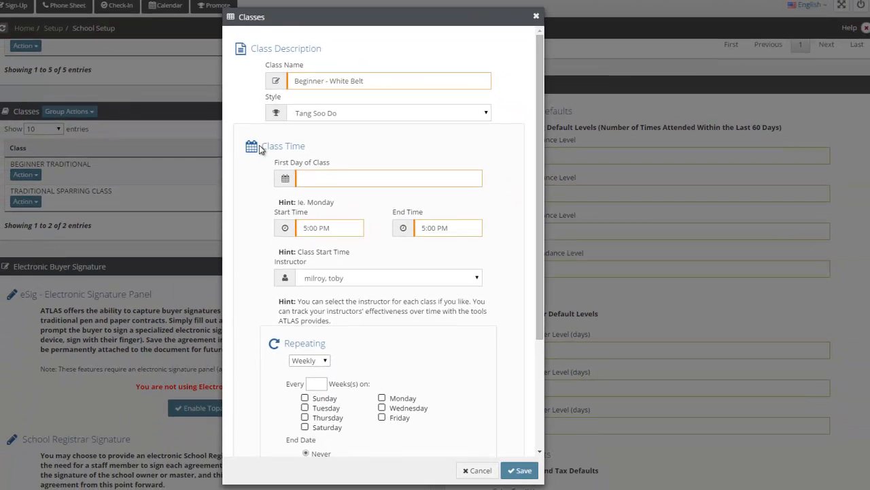
{"action": "left_click_drag", "start_coordinate": [260, 146], "coordinate": [355, 149]}
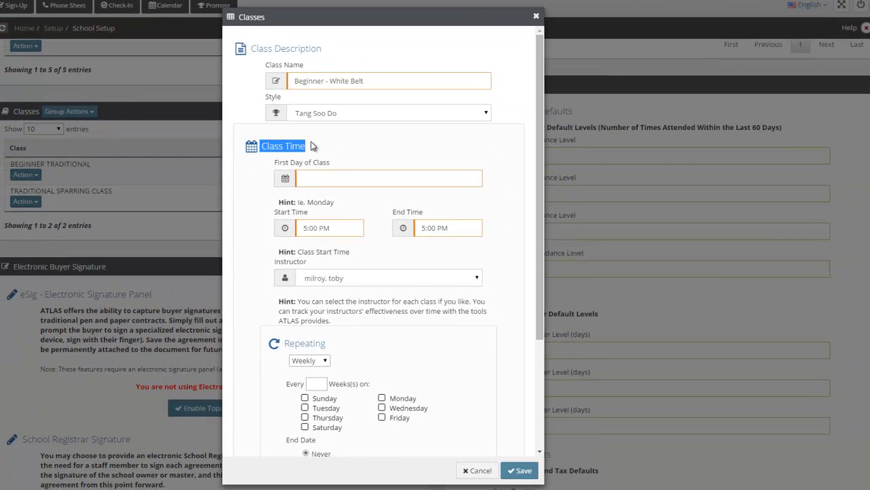
{"action": "left_click", "coordinate": [305, 136]}
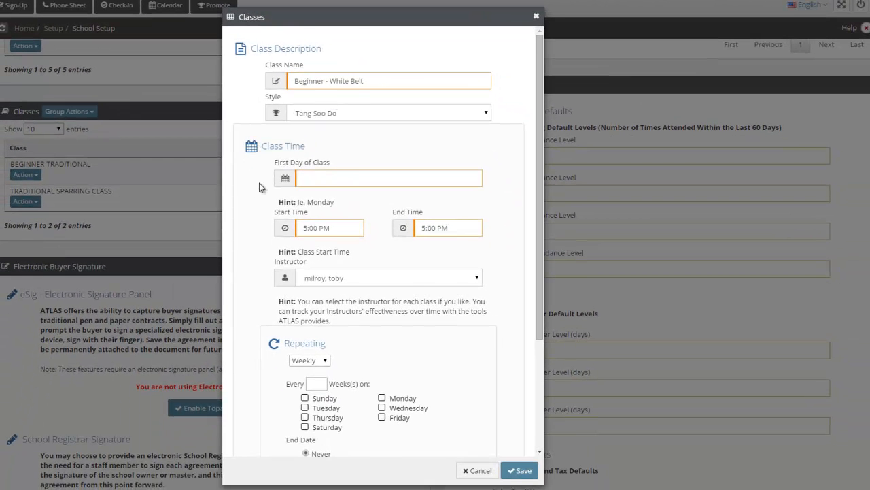
{"action": "scroll", "coordinate": [262, 188], "scroll_direction": "down", "scroll_amount": 1}
{"action": "left_click", "coordinate": [334, 128]}
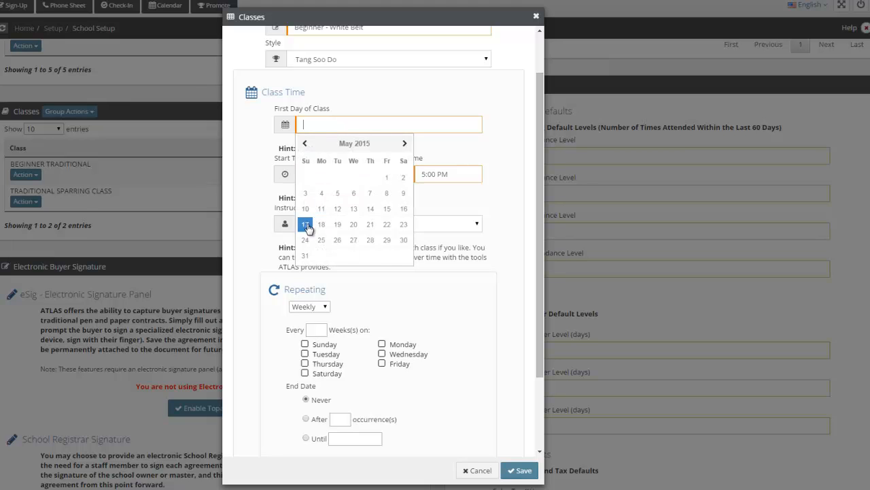
{"action": "left_click", "coordinate": [306, 230]}
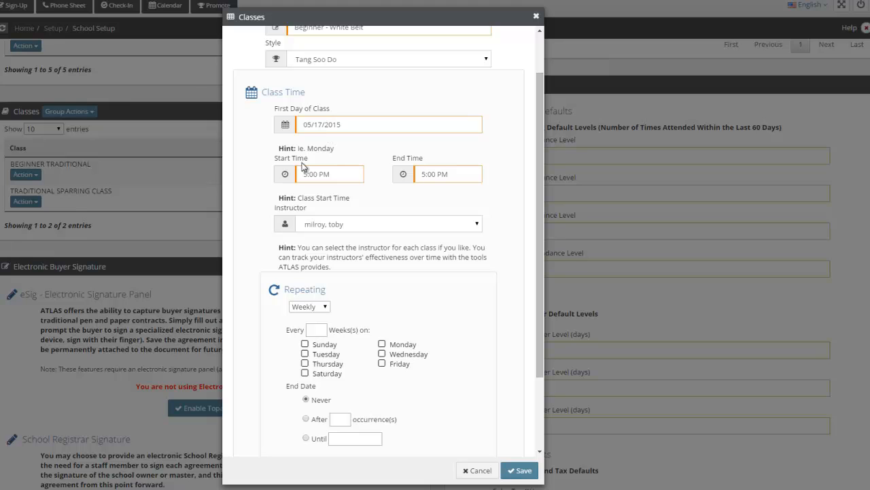
Set the start time of this class time to 5:30 PM
{"action": "double_click", "coordinate": [329, 154]}
{"action": "left_click", "coordinate": [331, 123]}
{"action": "left_click", "coordinate": [286, 163]}
{"action": "double_click", "coordinate": [336, 138]}
{"action": "left_click", "coordinate": [329, 143]}
{"action": "left_click", "coordinate": [339, 174]}
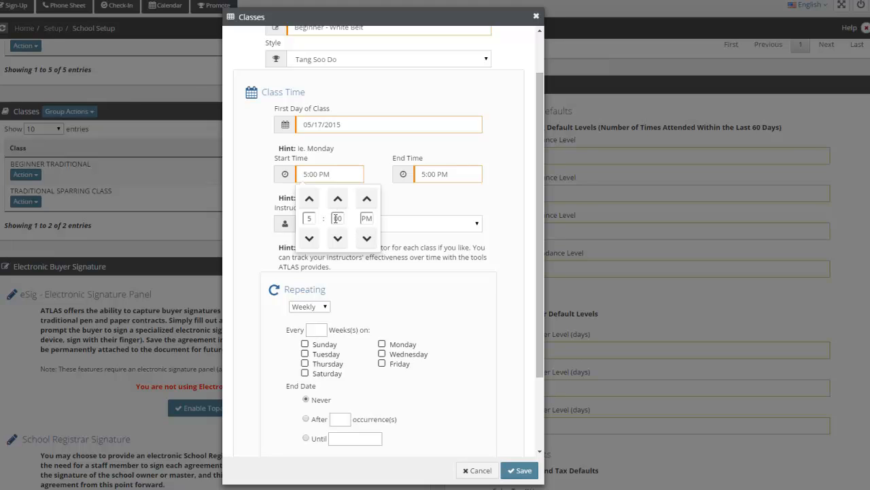
{"action": "left_click", "coordinate": [338, 198]}
{"action": "left_click", "coordinate": [338, 199]}
Set the end time of this class time to 6:15 PM
{"action": "left_click", "coordinate": [432, 186]}
{"action": "left_click", "coordinate": [440, 175]}
{"action": "left_click", "coordinate": [427, 199]}
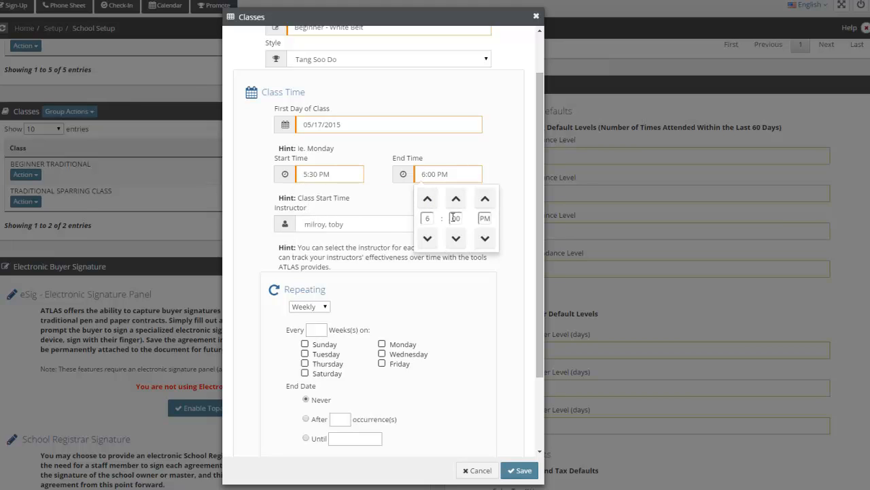
{"action": "left_click", "coordinate": [455, 197]}
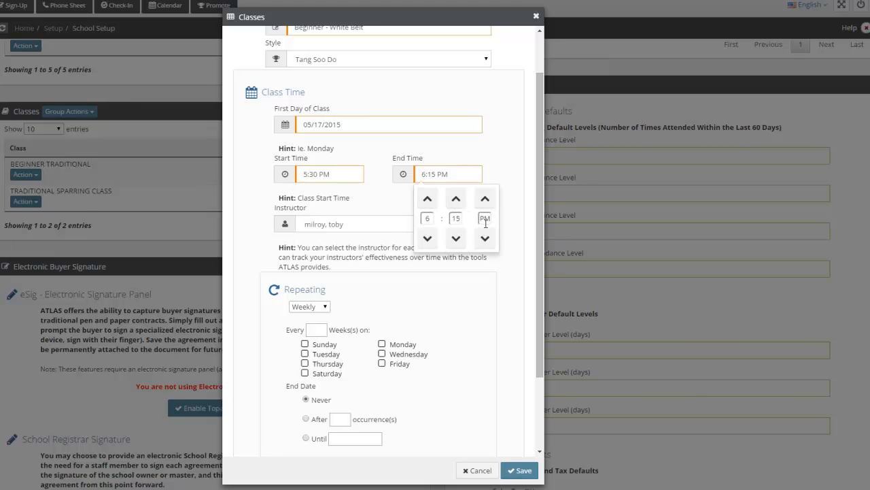
{"action": "left_click", "coordinate": [480, 163]}
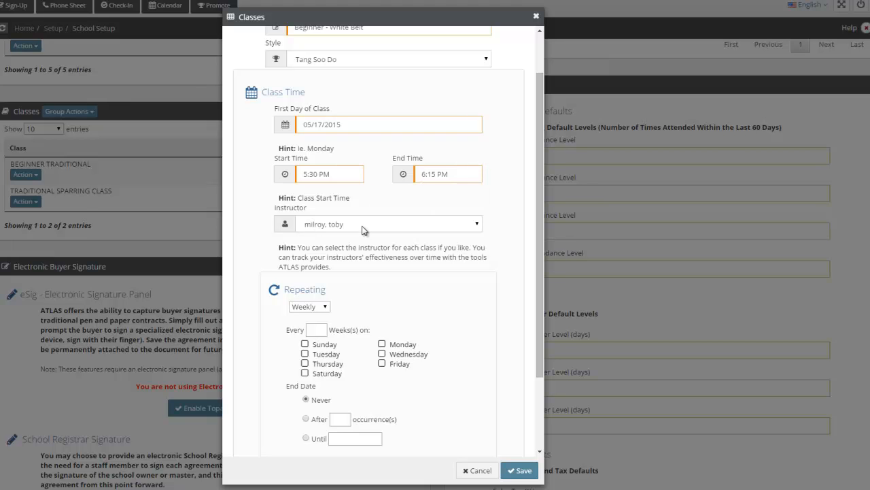
Assign the signed-in staff member as the instructor for this class time
{"action": "left_click", "coordinate": [364, 225]}
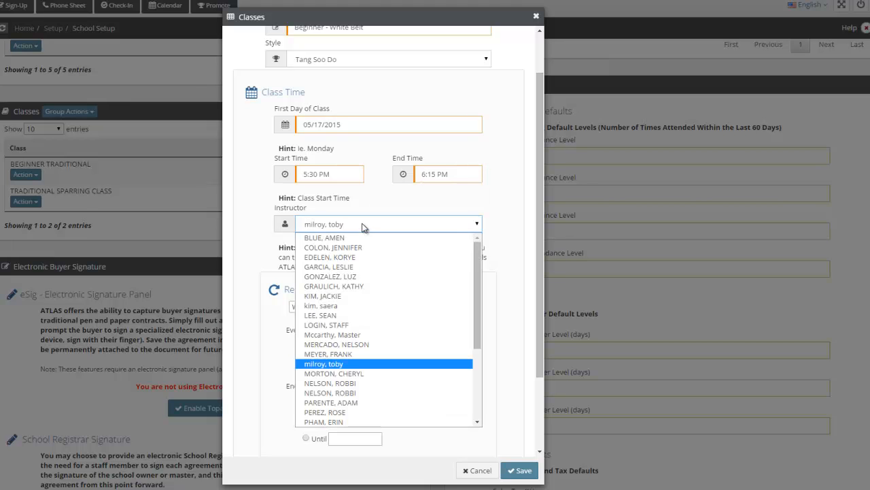
{"action": "left_click", "coordinate": [340, 367]}
{"action": "left_click", "coordinate": [506, 204]}
{"action": "scroll", "coordinate": [507, 203], "scroll_direction": "down", "scroll_amount": 3}
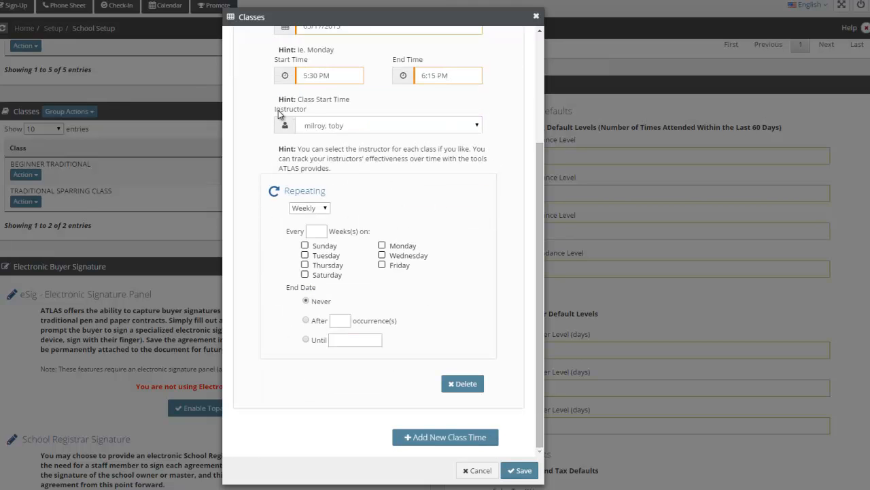
{"action": "left_click_drag", "start_coordinate": [275, 112], "coordinate": [309, 113]}
{"action": "left_click", "coordinate": [520, 112]}
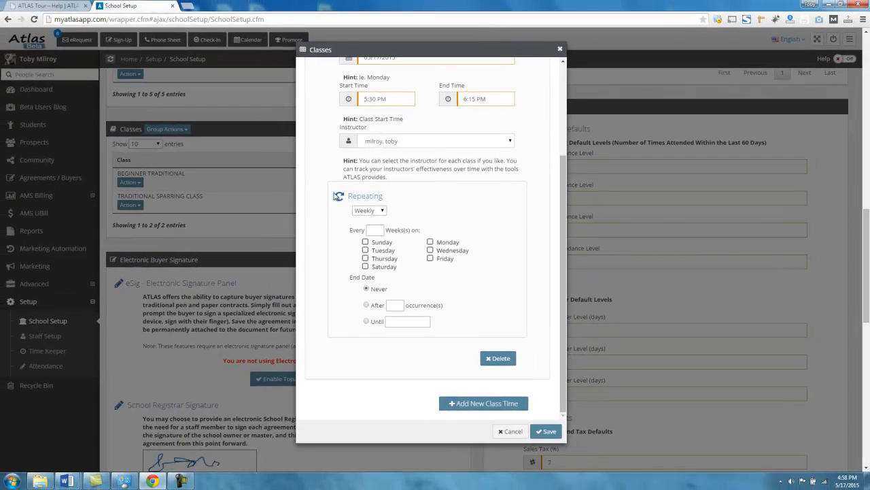
Make the first class time repeat weekly, every 1 week on Monday
{"action": "scroll", "coordinate": [334, 196], "scroll_direction": "down", "scroll_amount": 1}
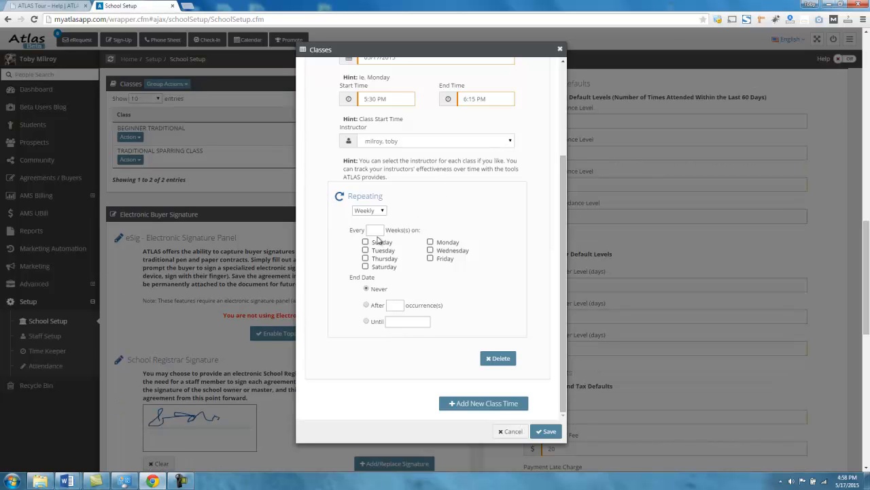
{"action": "left_click", "coordinate": [370, 230]}
{"action": "type", "text": "1"}
{"action": "left_click", "coordinate": [430, 243]}
{"action": "scroll", "coordinate": [506, 299], "scroll_direction": "down", "scroll_amount": 2}
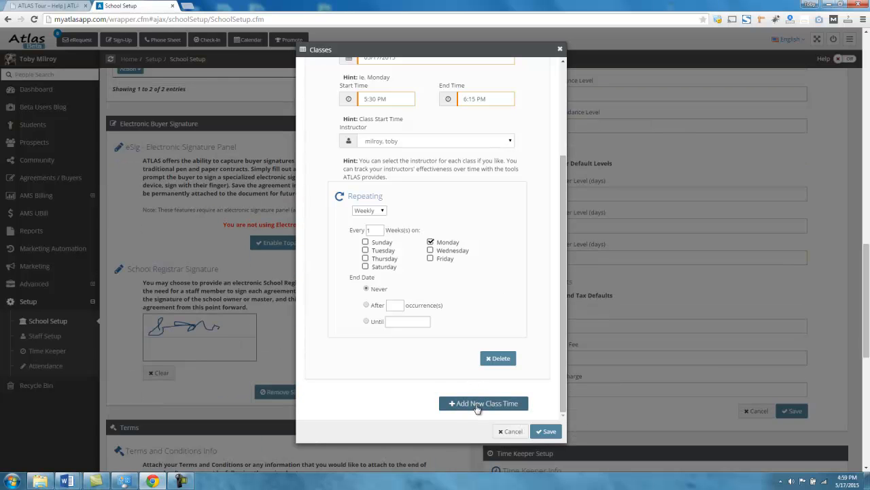
Add a second class time to the class with 05/20/2015 as its first day
{"action": "scroll", "coordinate": [529, 284], "scroll_direction": "up", "scroll_amount": 2}
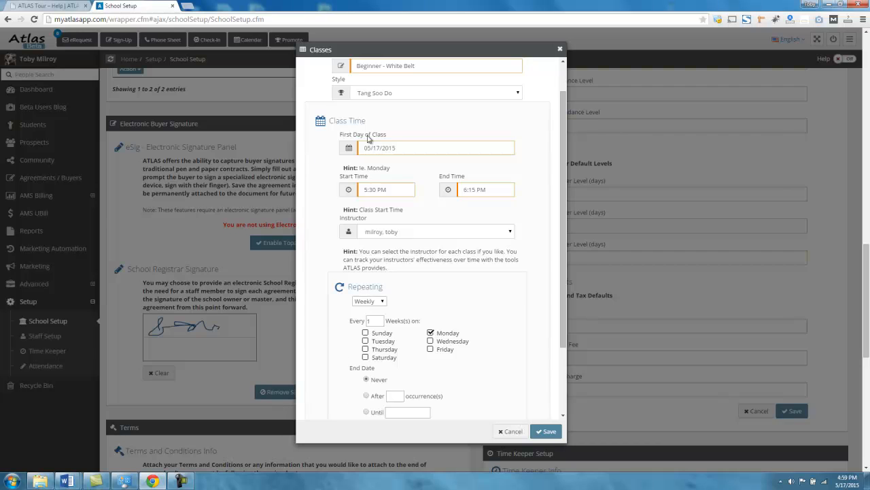
{"action": "scroll", "coordinate": [369, 139], "scroll_direction": "up", "scroll_amount": 2}
{"action": "left_click", "coordinate": [520, 228]}
{"action": "scroll", "coordinate": [514, 227], "scroll_direction": "down", "scroll_amount": 5}
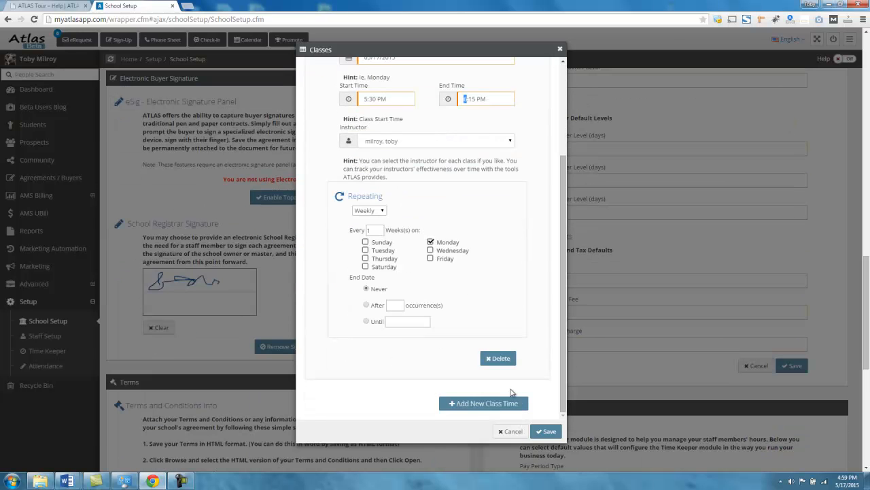
{"action": "left_click", "coordinate": [466, 404]}
{"action": "scroll", "coordinate": [462, 347], "scroll_direction": "down", "scroll_amount": 2}
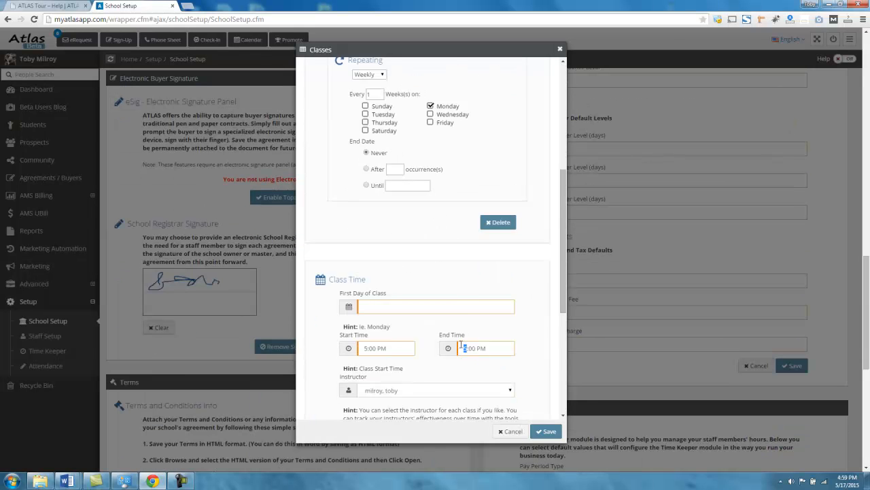
{"action": "scroll", "coordinate": [461, 346], "scroll_direction": "down", "scroll_amount": 1}
{"action": "left_click", "coordinate": [396, 261]}
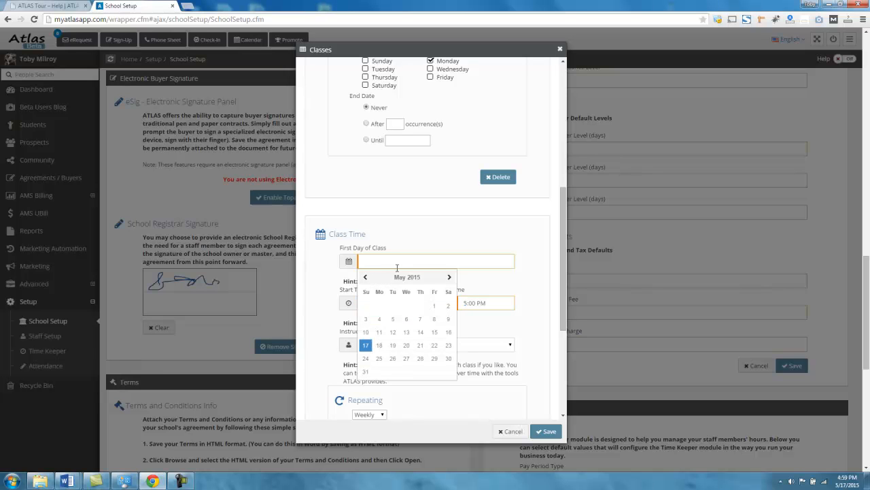
{"action": "left_click", "coordinate": [407, 345]}
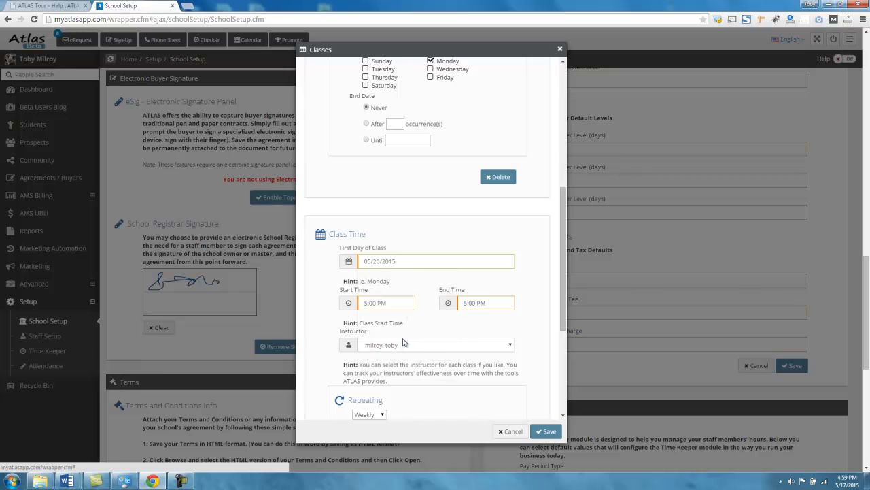
Set the second class time to start at 6:30 PM and end at 7:15 PM
{"action": "left_click", "coordinate": [385, 303]}
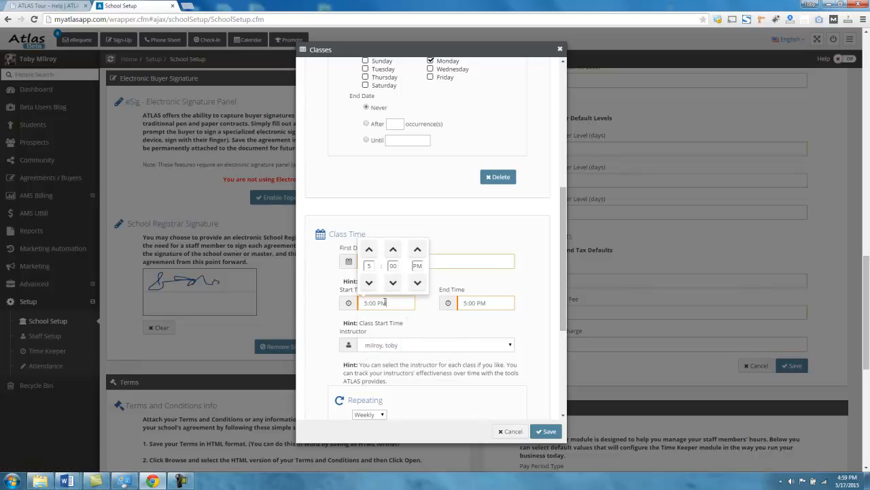
{"action": "left_click", "coordinate": [368, 251]}
{"action": "left_click", "coordinate": [393, 250]}
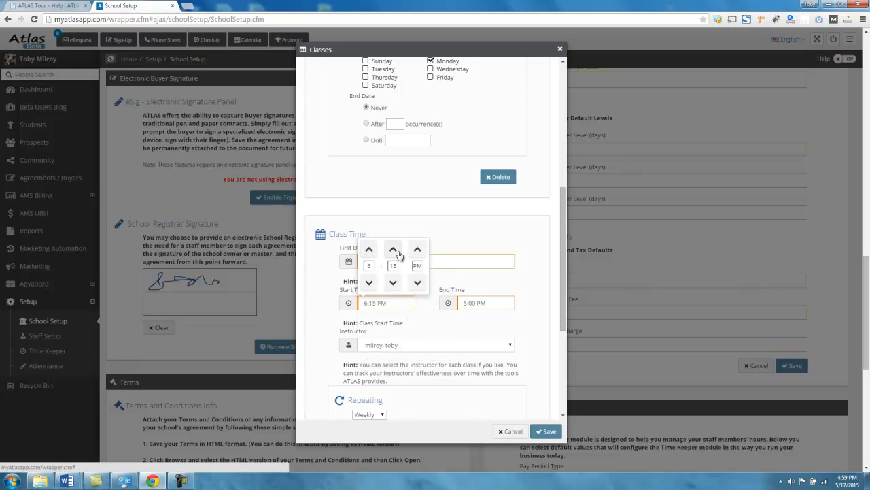
{"action": "left_click", "coordinate": [393, 249]}
{"action": "left_click", "coordinate": [491, 302]}
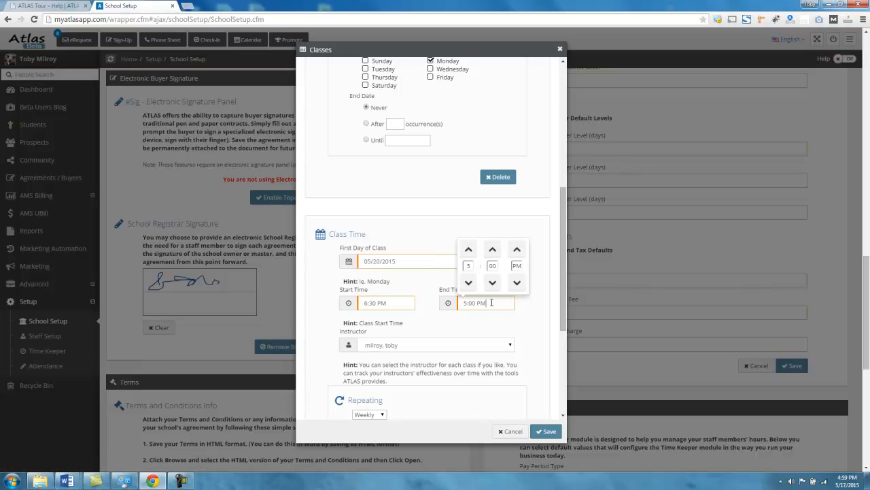
{"action": "left_click", "coordinate": [492, 250]}
{"action": "left_click", "coordinate": [534, 322]}
Make the second class time repeat every 1 week on Wednesday and save the class
{"action": "scroll", "coordinate": [533, 324], "scroll_direction": "down", "scroll_amount": 1}
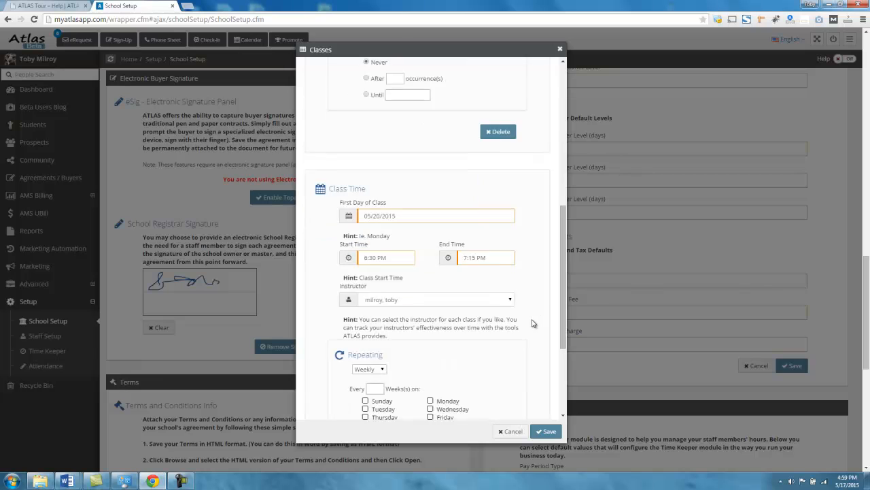
{"action": "scroll", "coordinate": [534, 323], "scroll_direction": "down", "scroll_amount": 1}
{"action": "scroll", "coordinate": [400, 284], "scroll_direction": "down", "scroll_amount": 2}
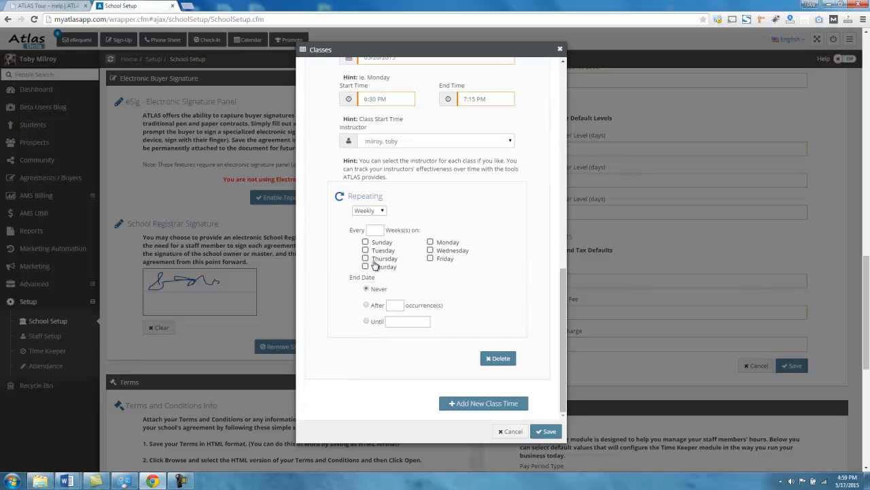
{"action": "left_click", "coordinate": [378, 230]}
{"action": "type", "text": "1"}
{"action": "left_click", "coordinate": [430, 251]}
{"action": "left_click", "coordinate": [545, 435]}
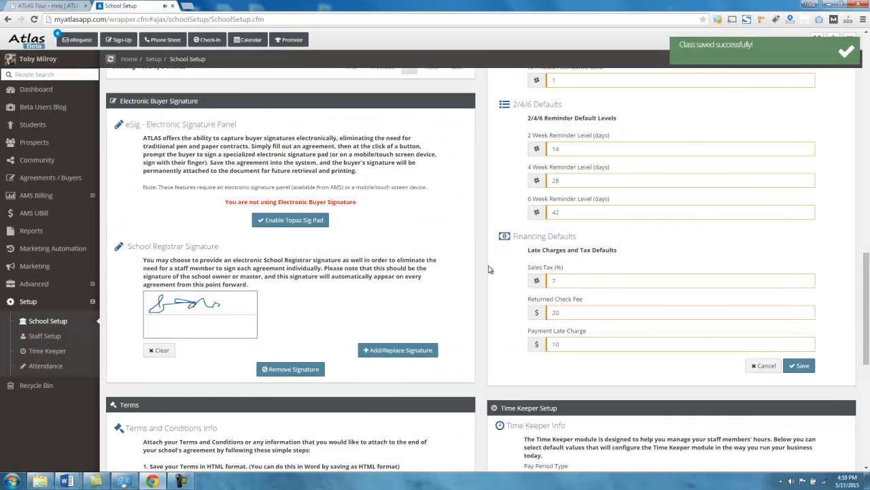
Check the Beginner - White Belt entry in the Classes list, including its style and available actions
{"action": "scroll", "coordinate": [489, 269], "scroll_direction": "up", "scroll_amount": 3}
{"action": "left_click_drag", "start_coordinate": [150, 173], "coordinate": [308, 195]}
{"action": "left_click_drag", "start_coordinate": [399, 179], "coordinate": [360, 177]}
{"action": "left_click", "coordinate": [366, 182]}
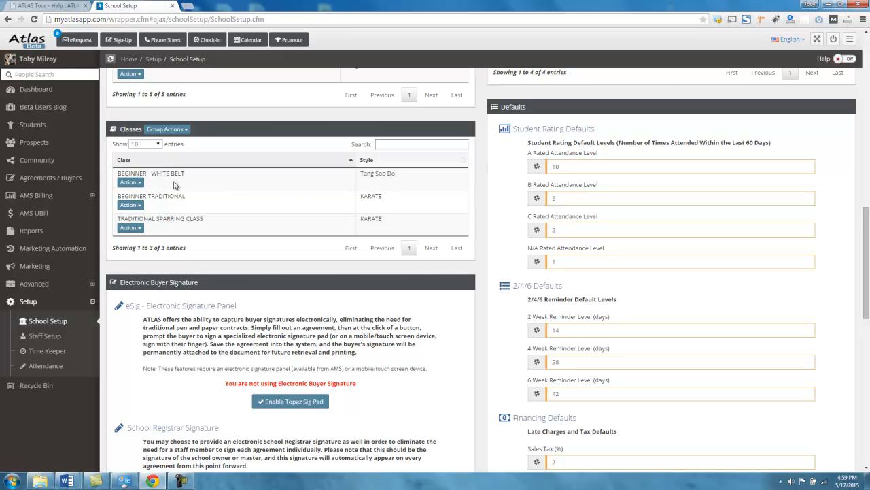
{"action": "left_click", "coordinate": [130, 182]}
{"action": "left_click", "coordinate": [290, 123]}
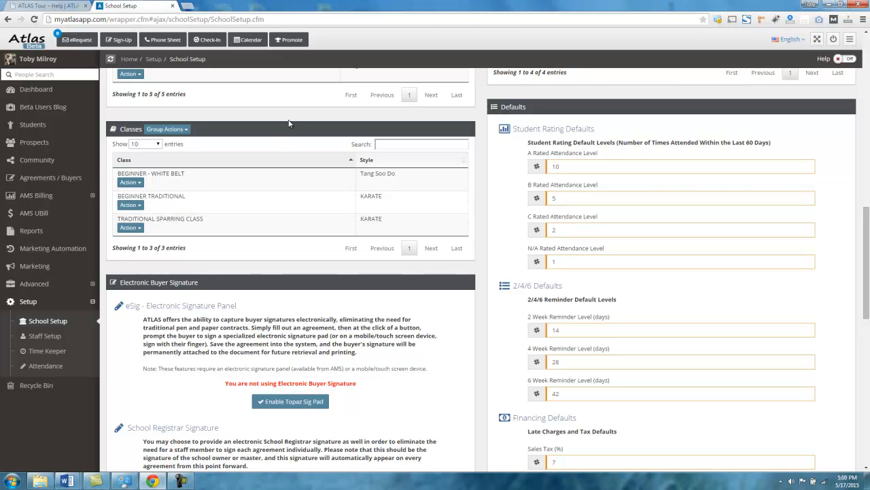
{"action": "scroll", "coordinate": [497, 262], "scroll_direction": "up", "scroll_amount": 15}
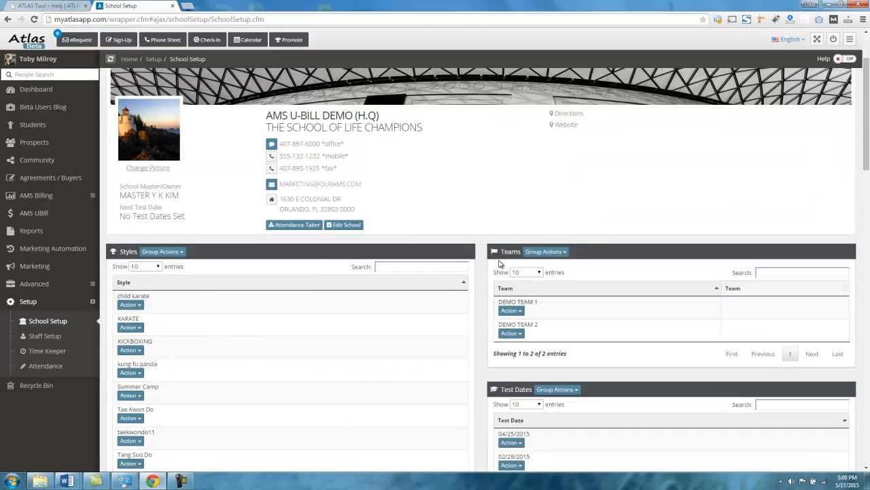